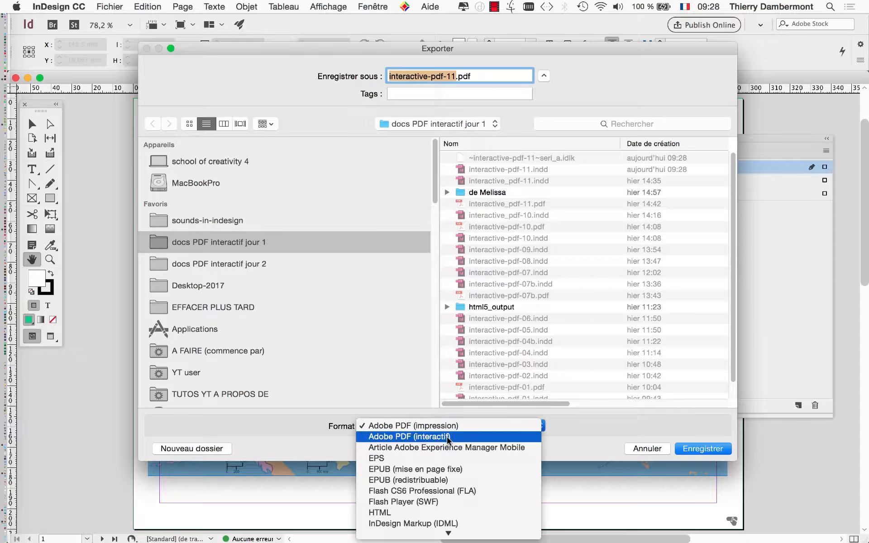
Step: Export the document as an interactive PDF named interactive-pdf-11.pdf with the default export settings
{"action": "left_click", "coordinate": [407, 439]}
{"action": "left_click", "coordinate": [703, 449]}
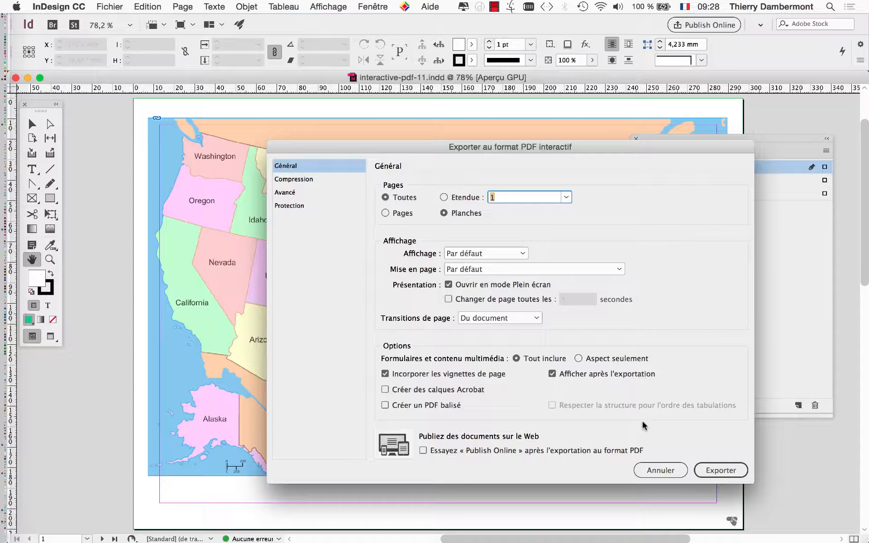
{"action": "left_click", "coordinate": [720, 470]}
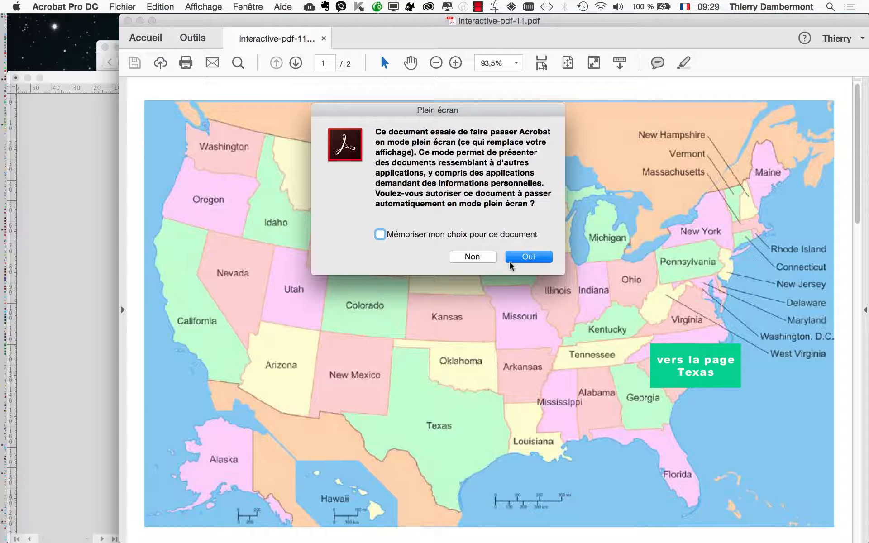
Step: Allow full-screen mode for the exported PDF in Acrobat, test the Colorado hotspot, and close the PDF
{"action": "left_click", "coordinate": [511, 261]}
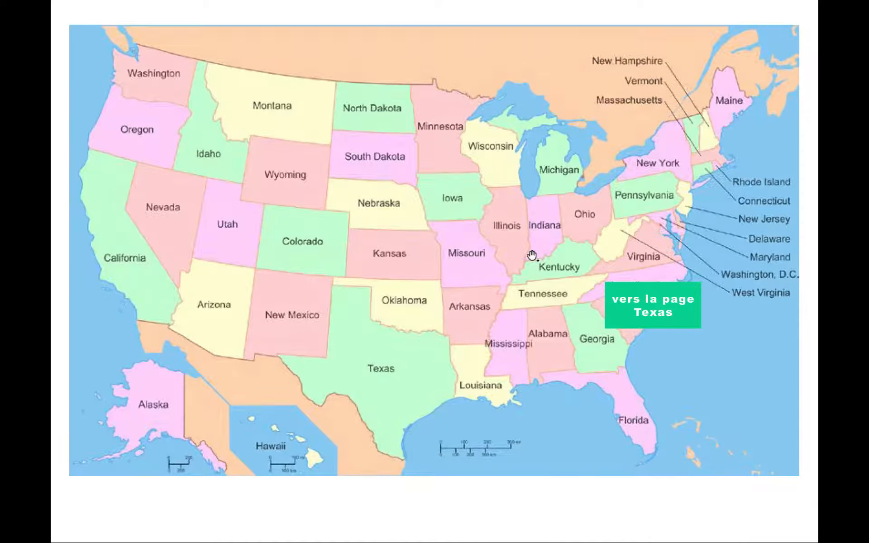
{"action": "left_click", "coordinate": [309, 248]}
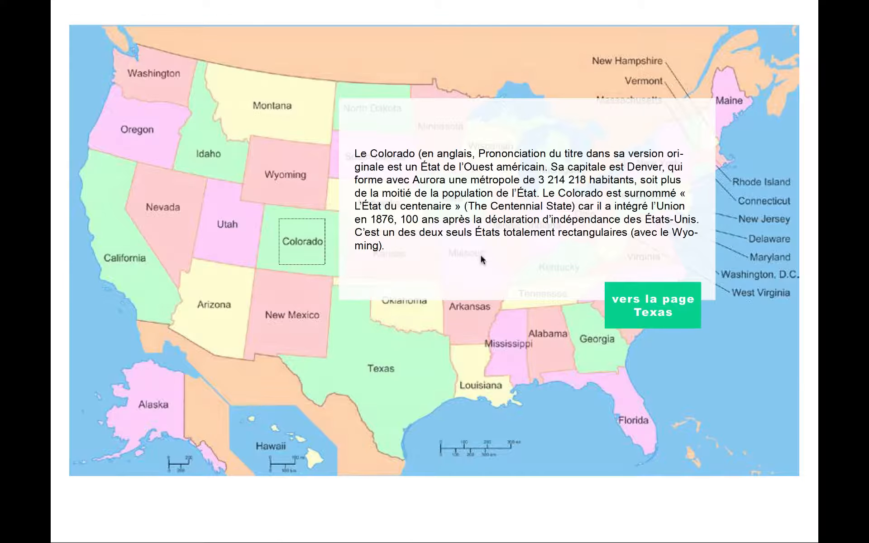
{"action": "key", "text": "super+w"}
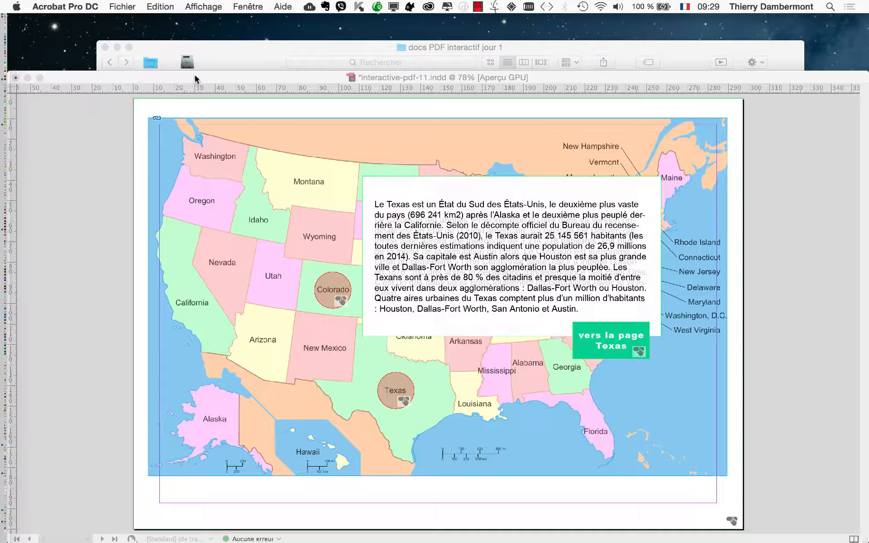
Step: Reopen interactive-pdf-11.pdf from its Finder folder, check the first page in full-screen mode, and return to InDesign
{"action": "left_click", "coordinate": [320, 50]}
{"action": "double_click", "coordinate": [403, 362]}
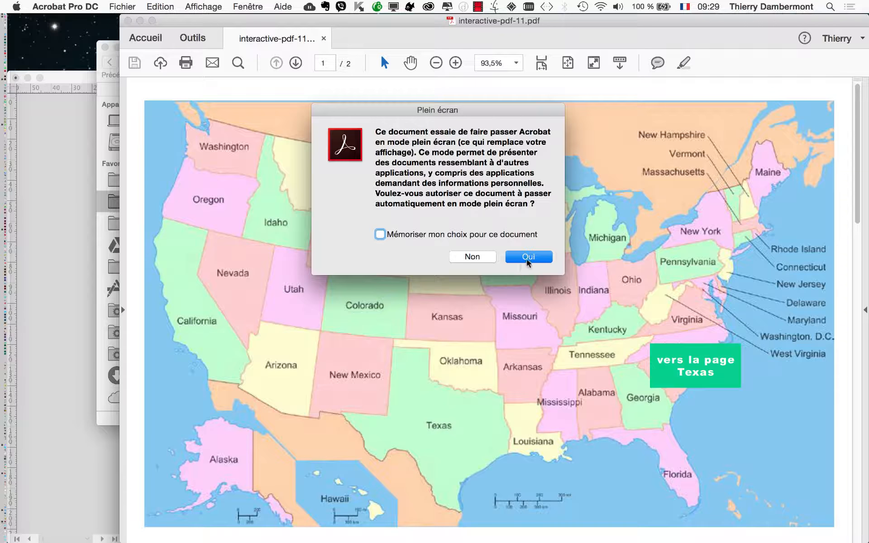
{"action": "left_click", "coordinate": [528, 258]}
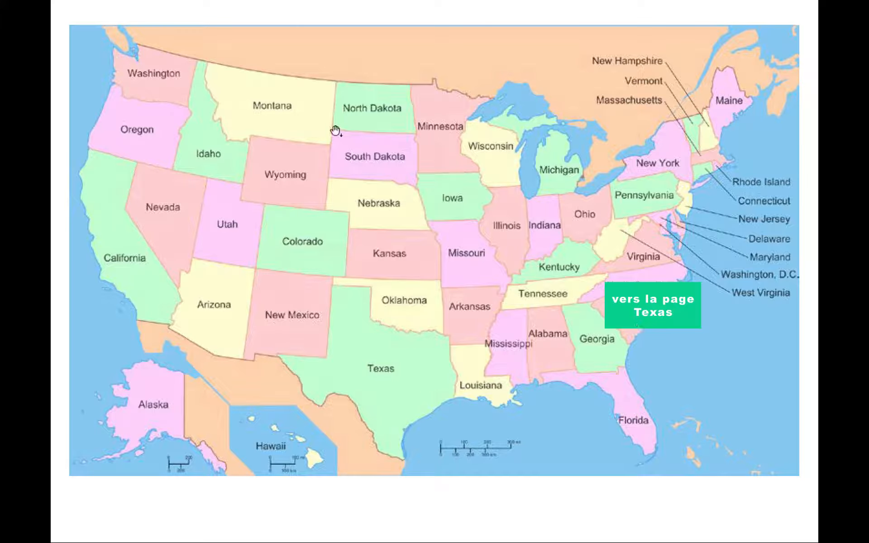
{"action": "key", "text": "Escape"}
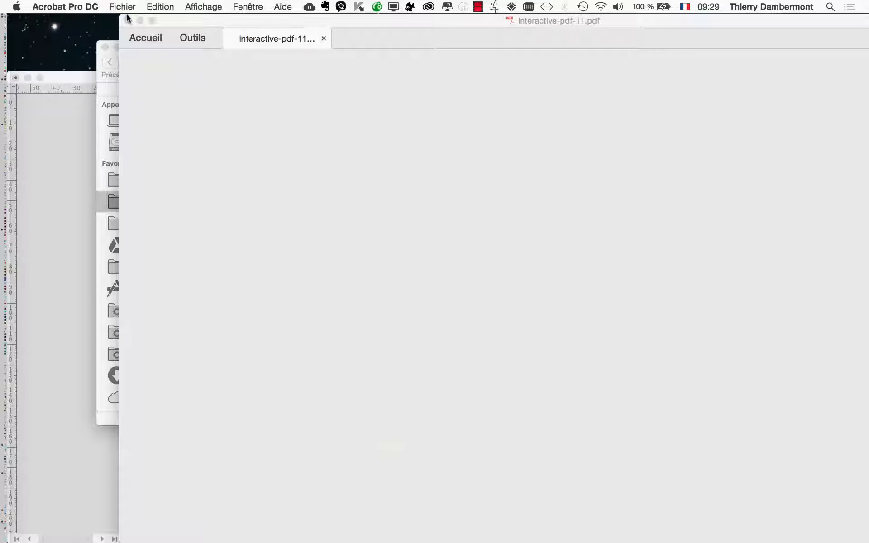
{"action": "left_click", "coordinate": [127, 19]}
{"action": "left_click", "coordinate": [78, 75]}
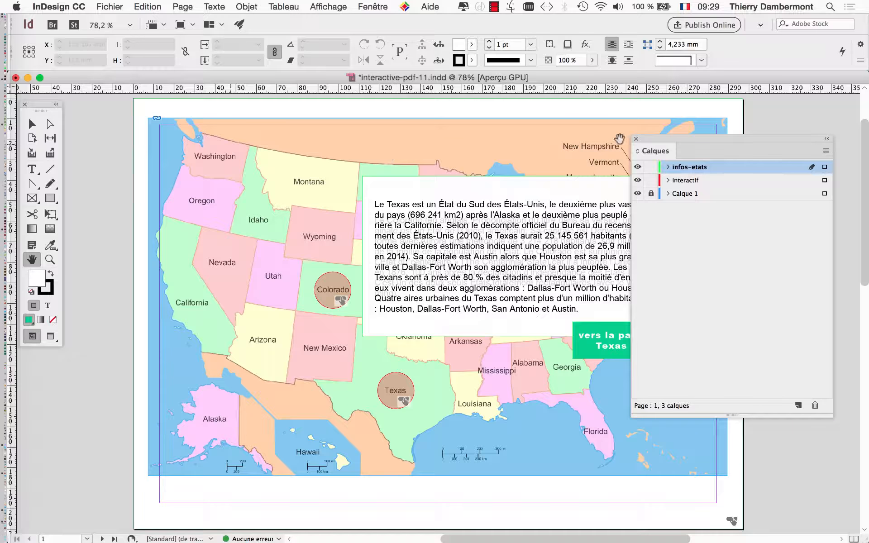
Step: Set the green "vers la page Texas" button to be hidden until triggered (Masqué jusqu'au déclenchement)
{"action": "left_click_drag", "start_coordinate": [42, 111], "coordinate": [505, 196]}
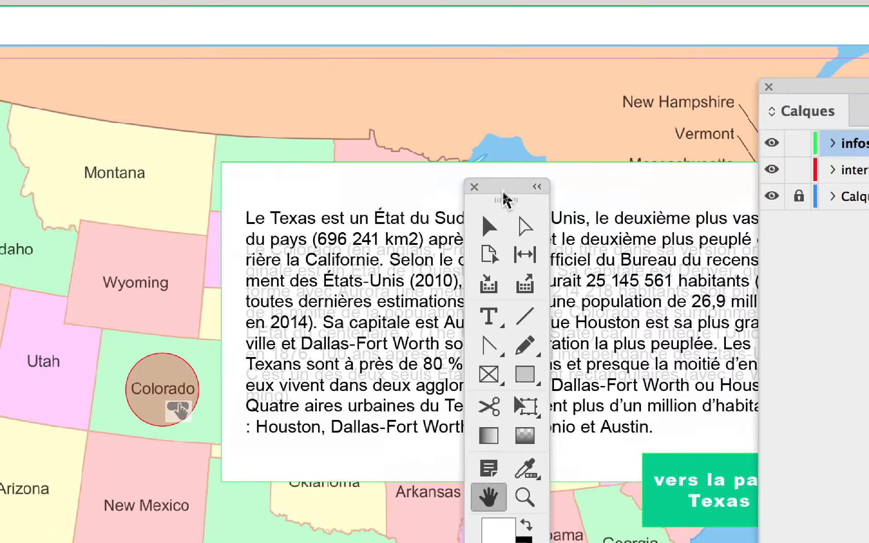
{"action": "left_click", "coordinate": [496, 209]}
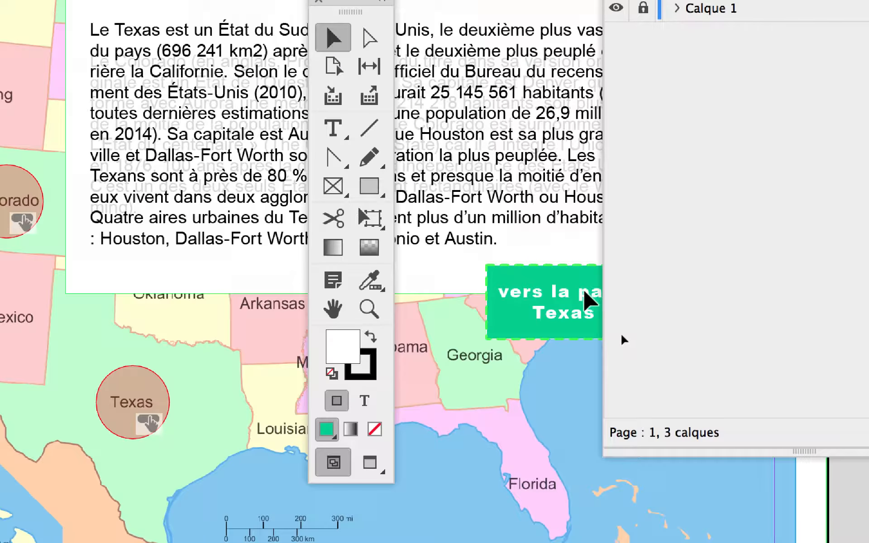
{"action": "left_click", "coordinate": [605, 331]}
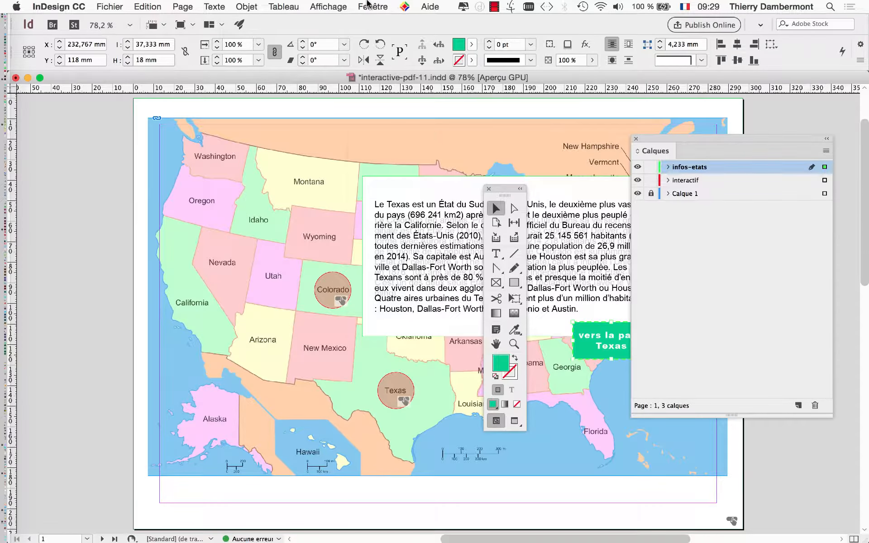
{"action": "left_click", "coordinate": [367, 4]}
{"action": "mouse_move", "coordinate": [444, 224]}
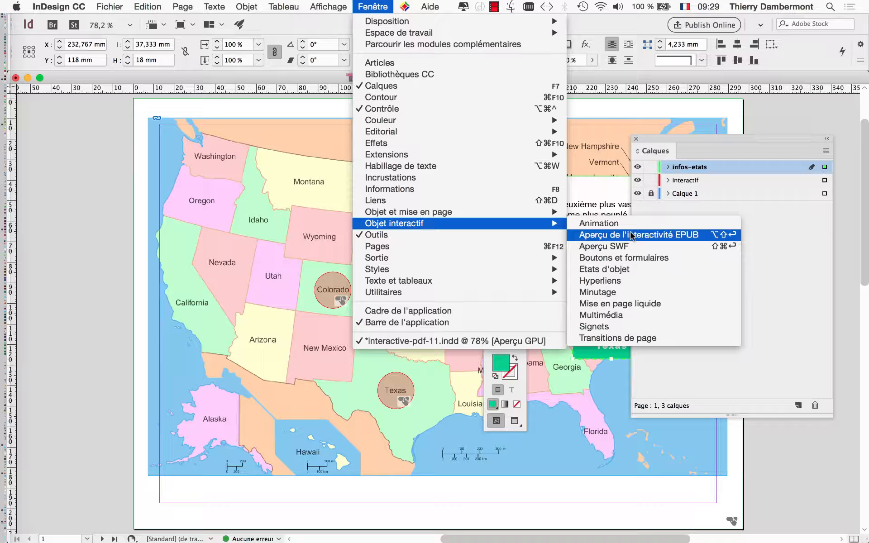
{"action": "left_click", "coordinate": [634, 262]}
{"action": "left_click_drag", "start_coordinate": [761, 141], "coordinate": [289, 94]}
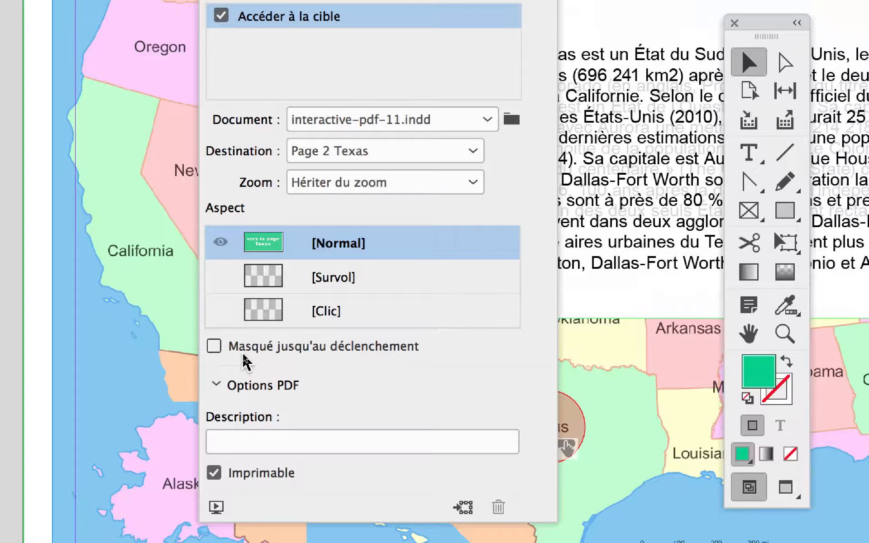
{"action": "left_click", "coordinate": [244, 355]}
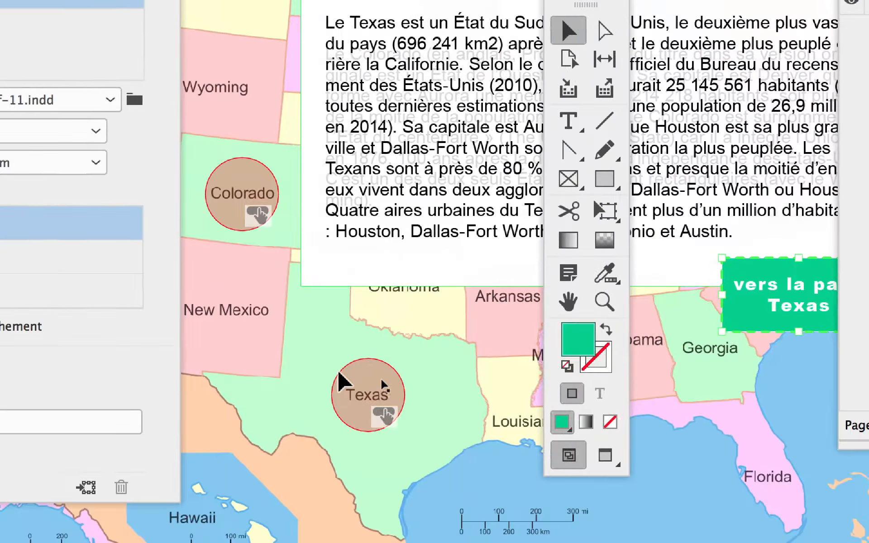
{"action": "left_click", "coordinate": [349, 389]}
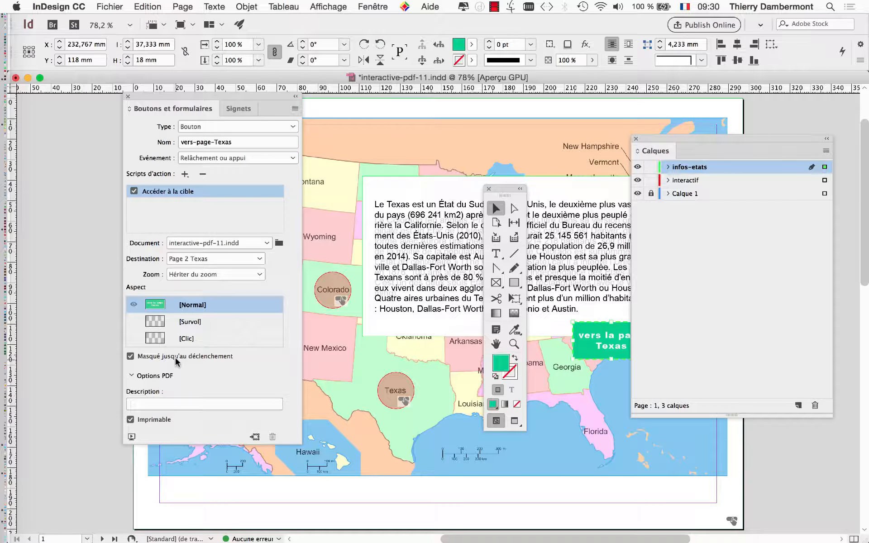
{"action": "left_click", "coordinate": [128, 96]}
Step: Save the document and export it again as the interactive PDF interactive-pdf-11.pdf, replacing the existing file
{"action": "left_click", "coordinate": [109, 7]}
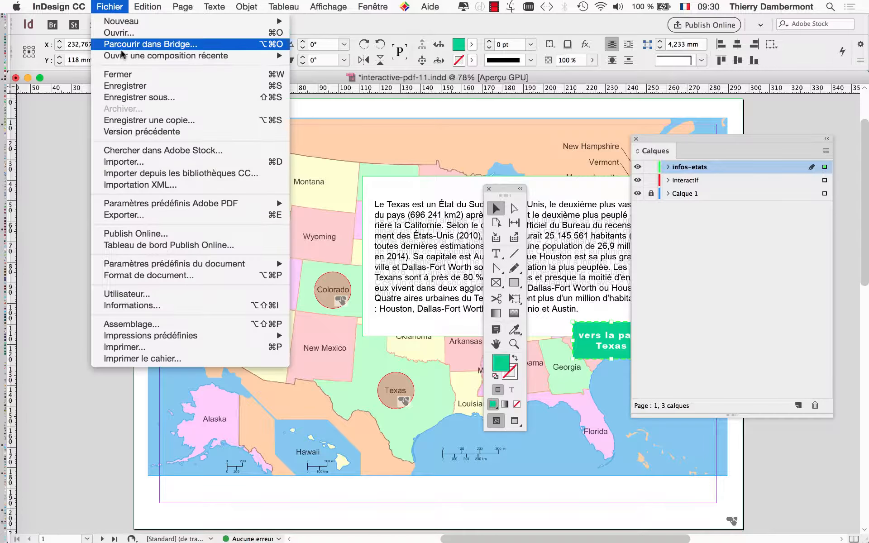
{"action": "left_click", "coordinate": [126, 88]}
{"action": "left_click", "coordinate": [109, 6]}
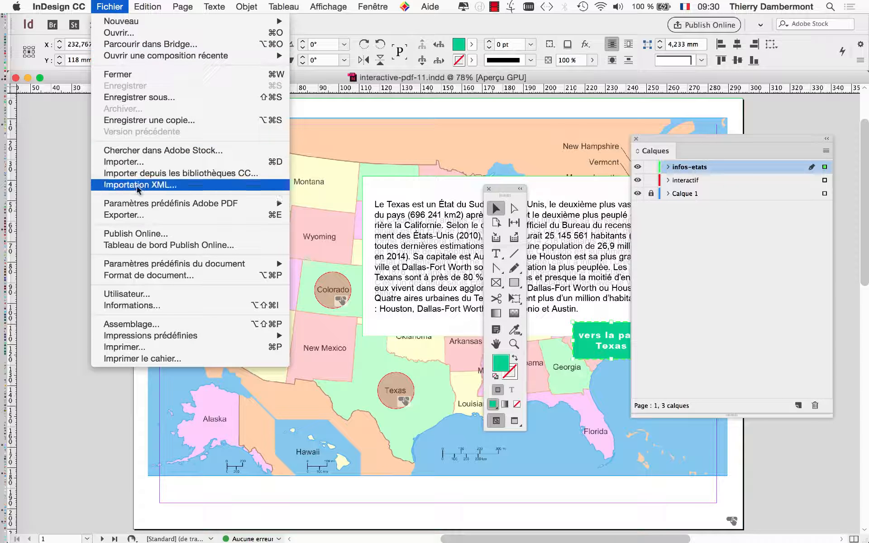
{"action": "left_click", "coordinate": [141, 220]}
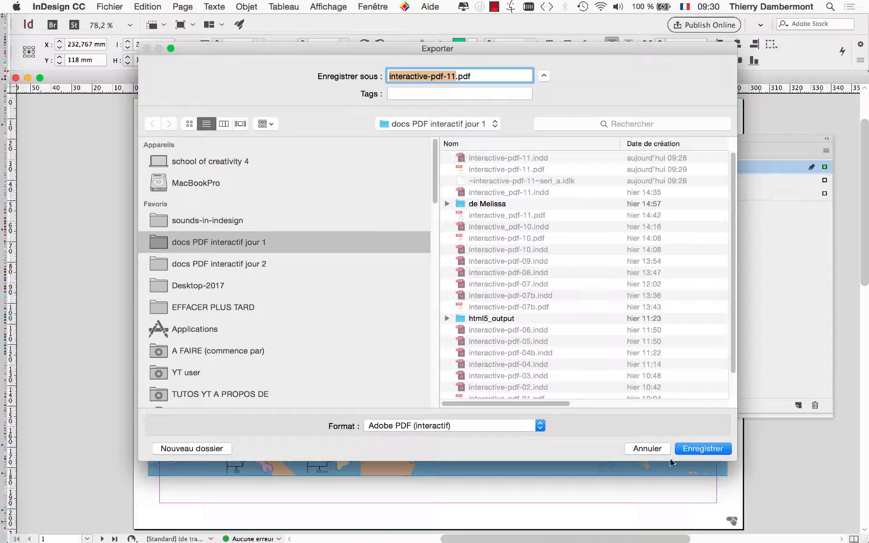
{"action": "left_click", "coordinate": [699, 448]}
{"action": "left_click", "coordinate": [498, 144]}
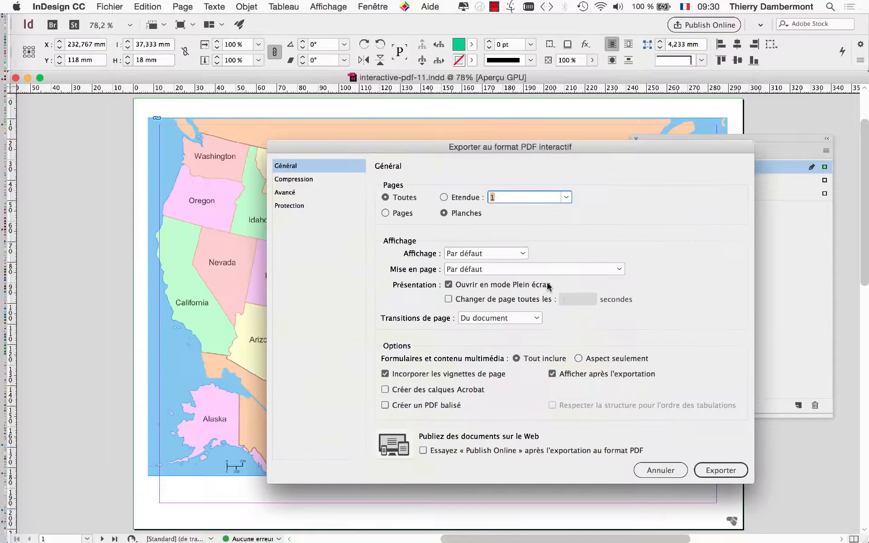
{"action": "left_click", "coordinate": [720, 469]}
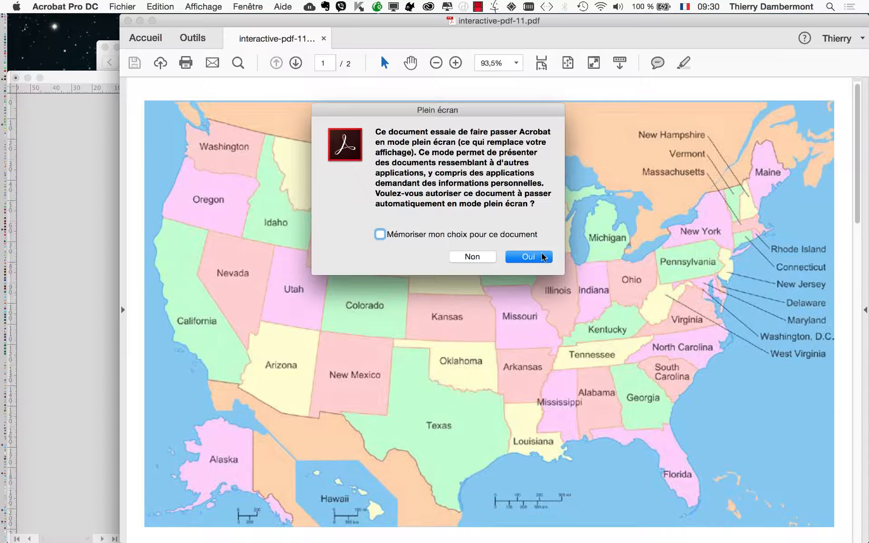
Step: Test the Colorado and Texas hotspots and their info boxes in the full-screen PDF, and return to InDesign
{"action": "left_click", "coordinate": [536, 255]}
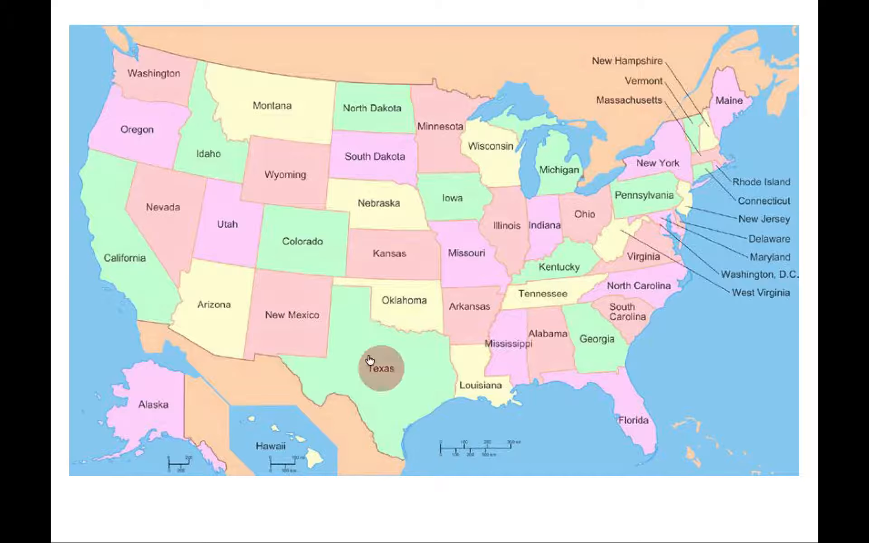
{"action": "left_click", "coordinate": [295, 246]}
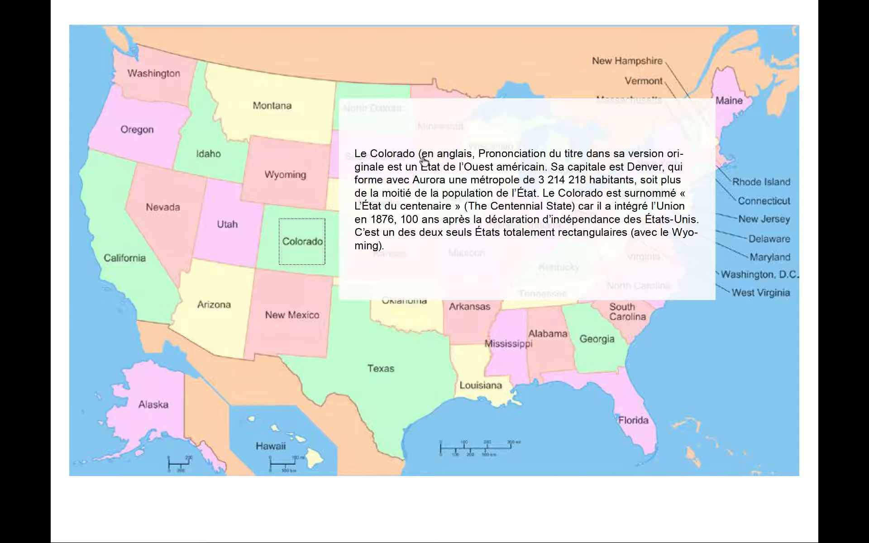
{"action": "left_click", "coordinate": [218, 107]}
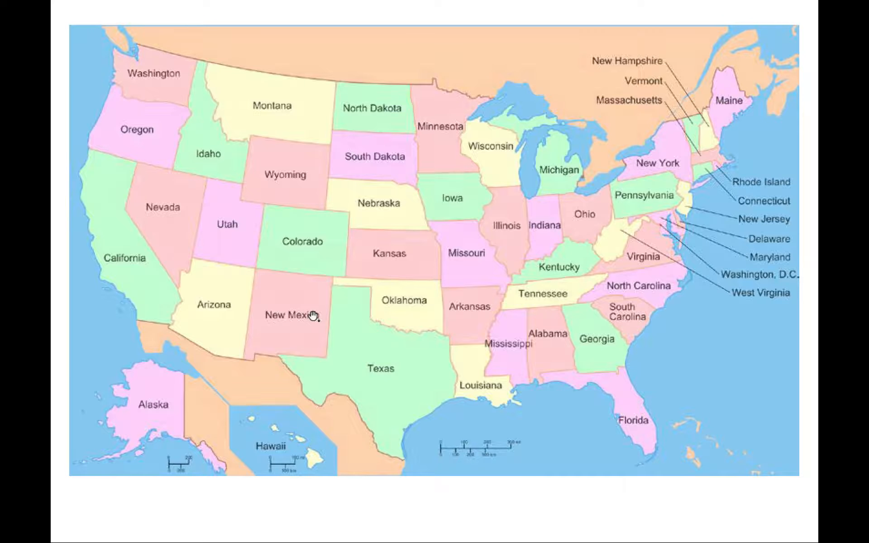
{"action": "left_click", "coordinate": [380, 372]}
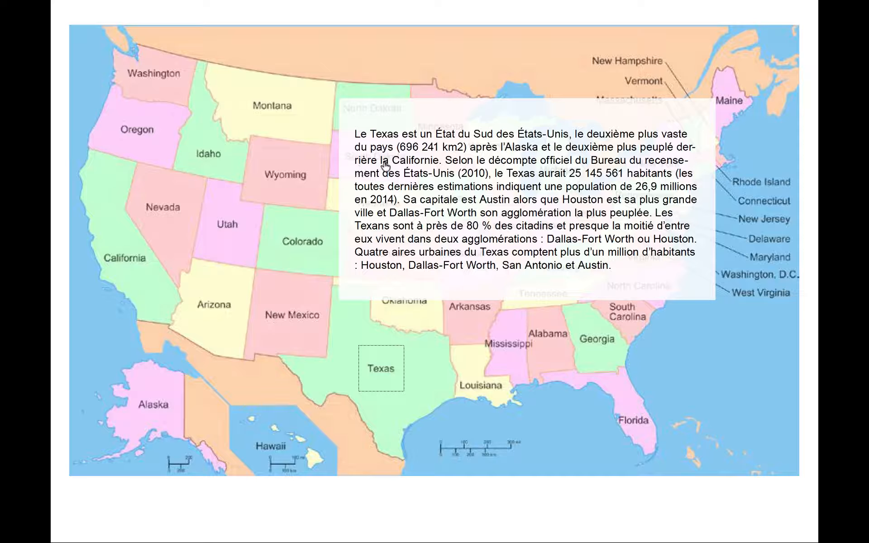
{"action": "left_click", "coordinate": [516, 217]}
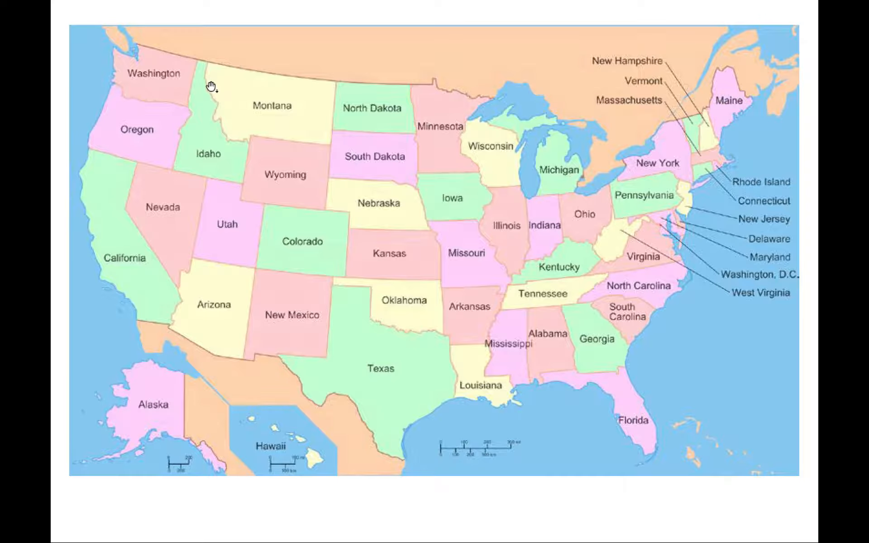
{"action": "key", "text": "Escape"}
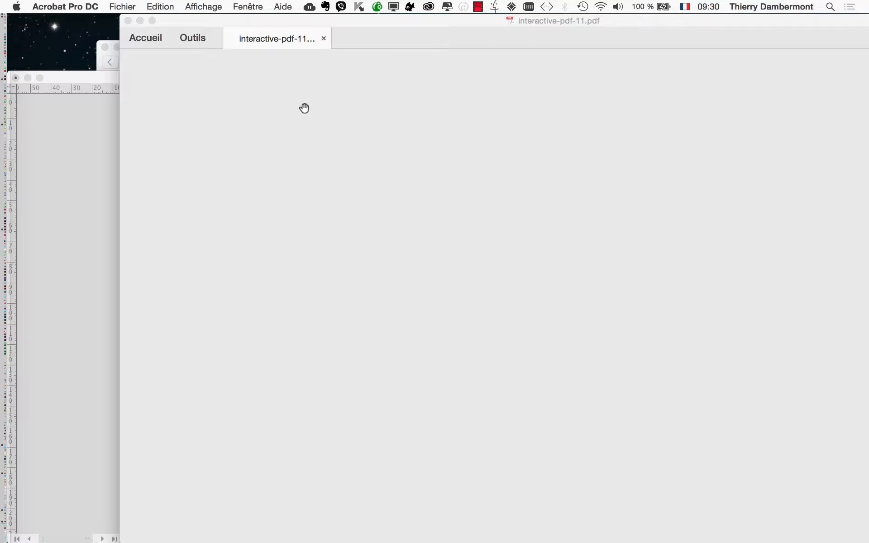
{"action": "key", "text": "super+w"}
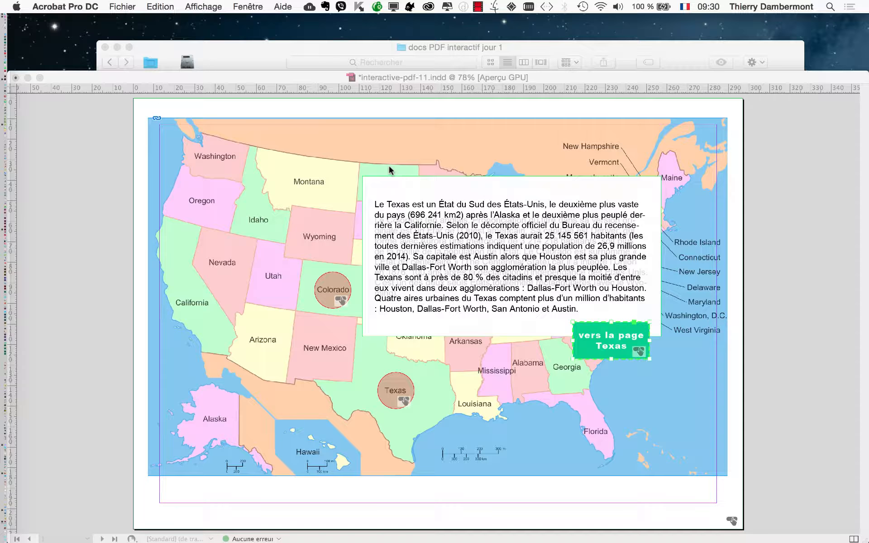
{"action": "left_click", "coordinate": [185, 87]}
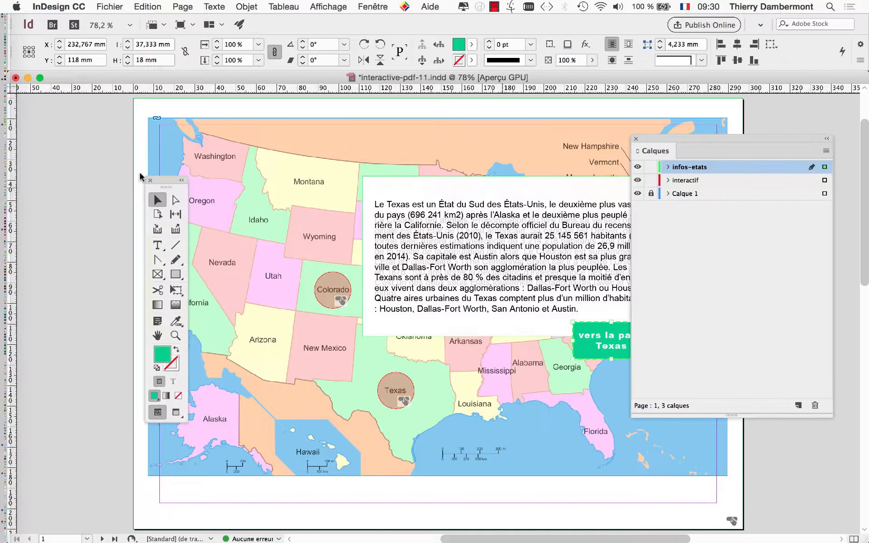
Step: Make the Texas hotspot's show/hide action display the vers-page-Texas button, and save the document
{"action": "left_click", "coordinate": [390, 393]}
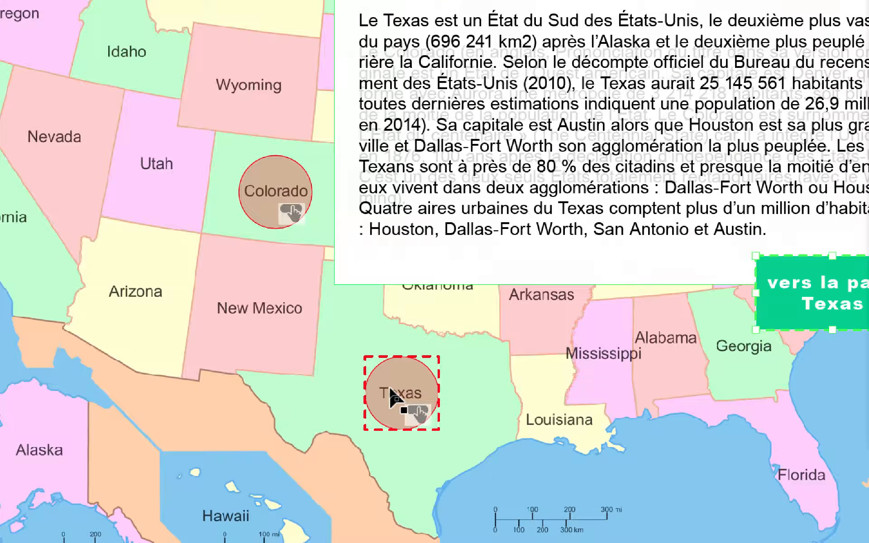
{"action": "left_click", "coordinate": [390, 392]}
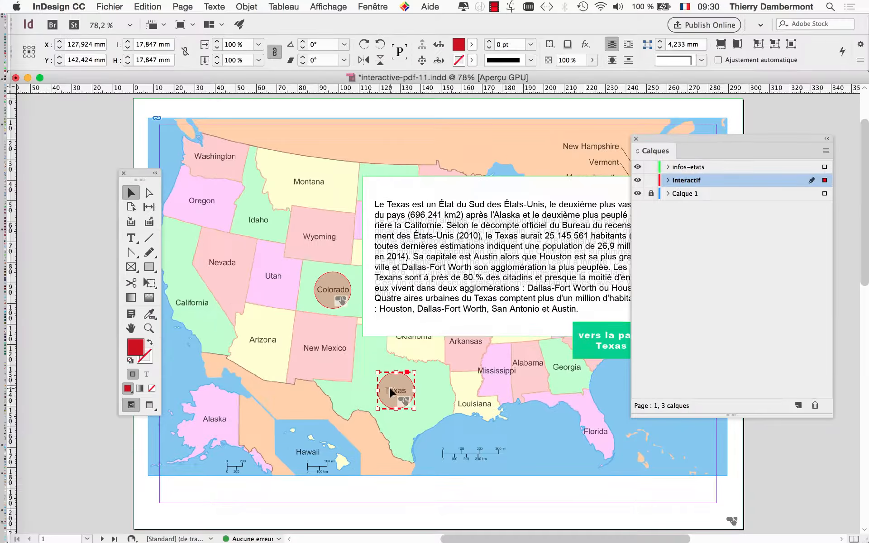
{"action": "left_click", "coordinate": [373, 7]}
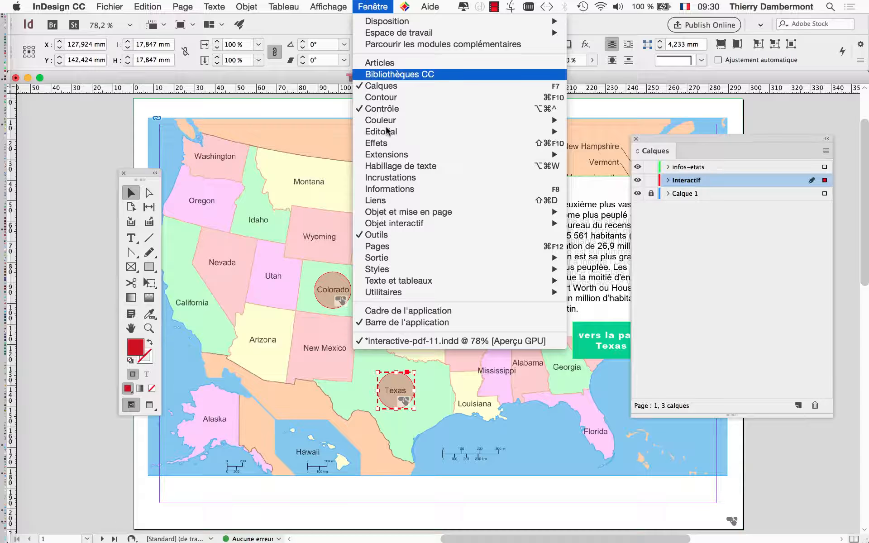
{"action": "mouse_move", "coordinate": [416, 225]}
{"action": "left_click", "coordinate": [624, 257]}
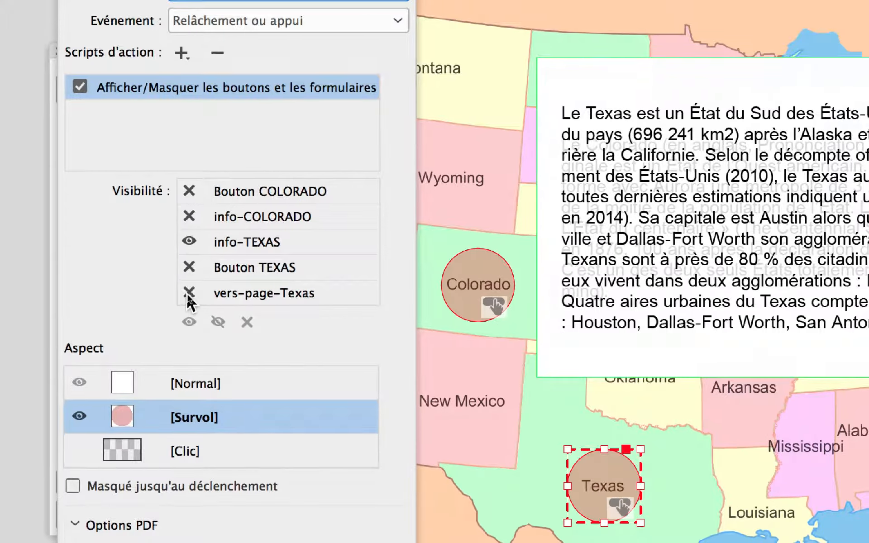
{"action": "left_click", "coordinate": [189, 294]}
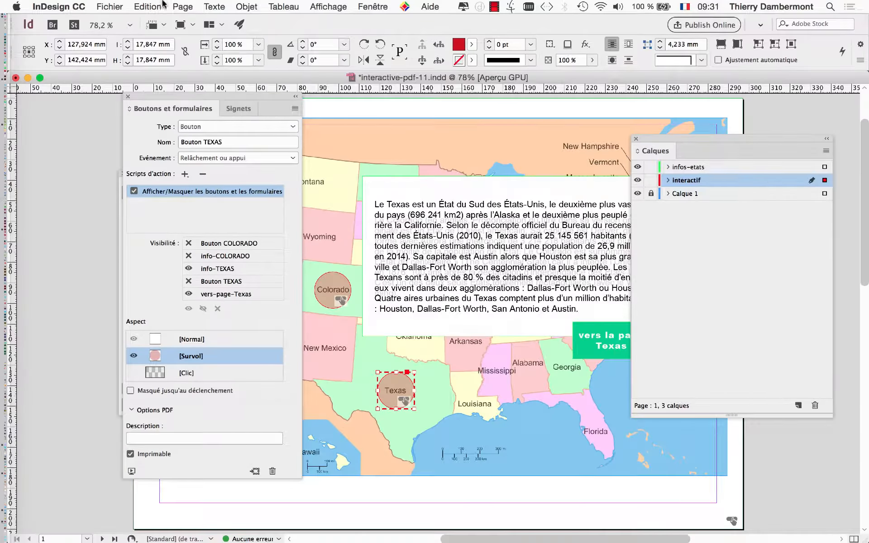
{"action": "left_click", "coordinate": [110, 7]}
{"action": "left_click", "coordinate": [120, 85]}
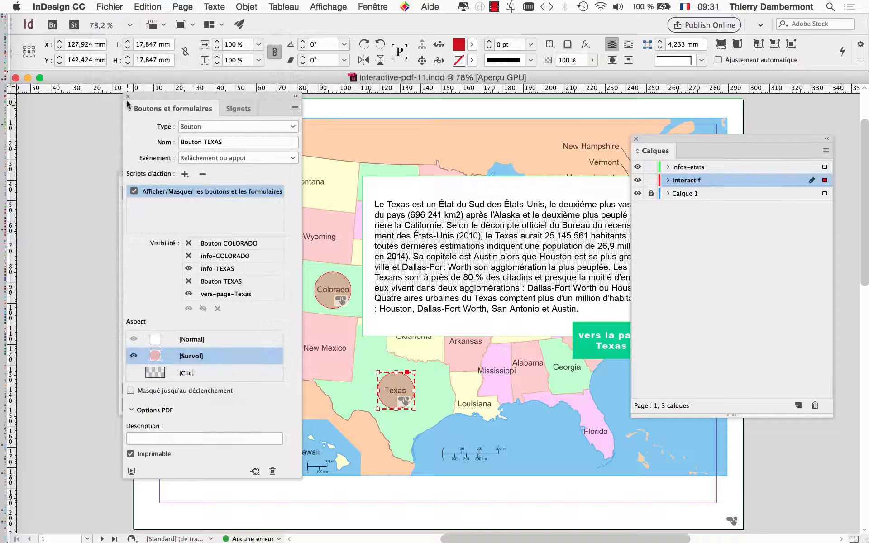
Step: Export the document again as the interactive PDF interactive-pdf-11.pdf, replacing the existing file and keeping the current export settings
{"action": "left_click", "coordinate": [128, 96]}
{"action": "left_click", "coordinate": [109, 7]}
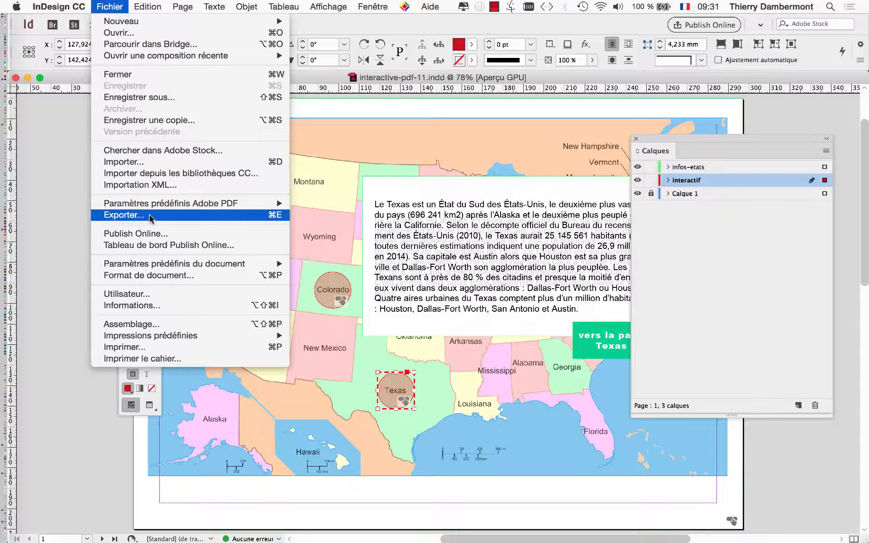
{"action": "left_click", "coordinate": [120, 214]}
{"action": "left_click", "coordinate": [703, 448]}
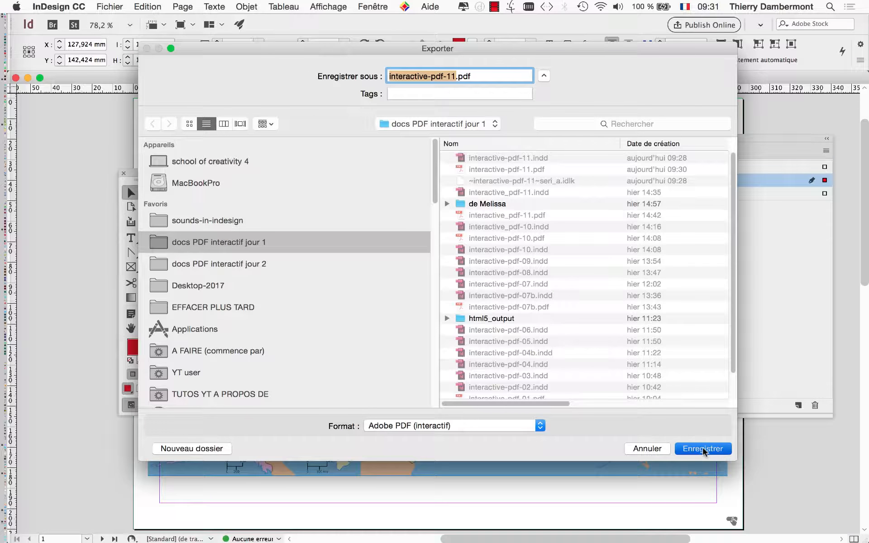
{"action": "left_click", "coordinate": [542, 128]}
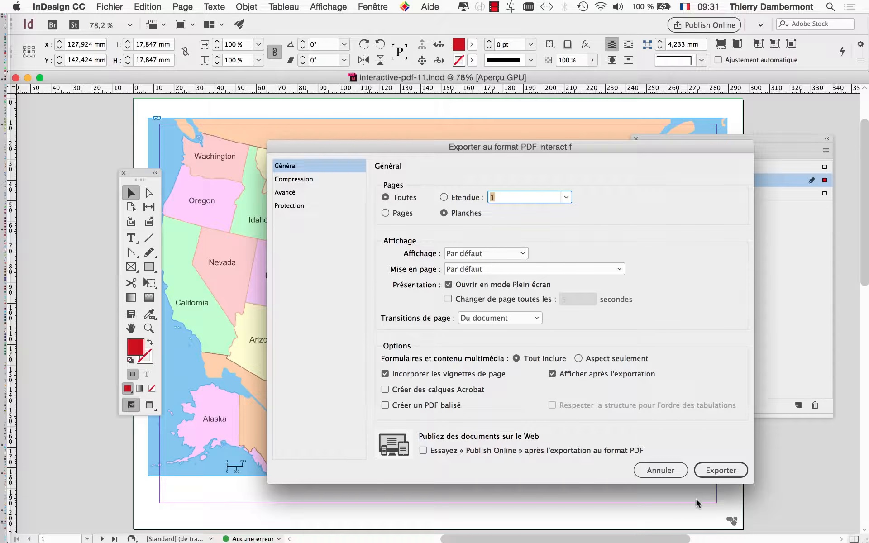
{"action": "left_click", "coordinate": [719, 471]}
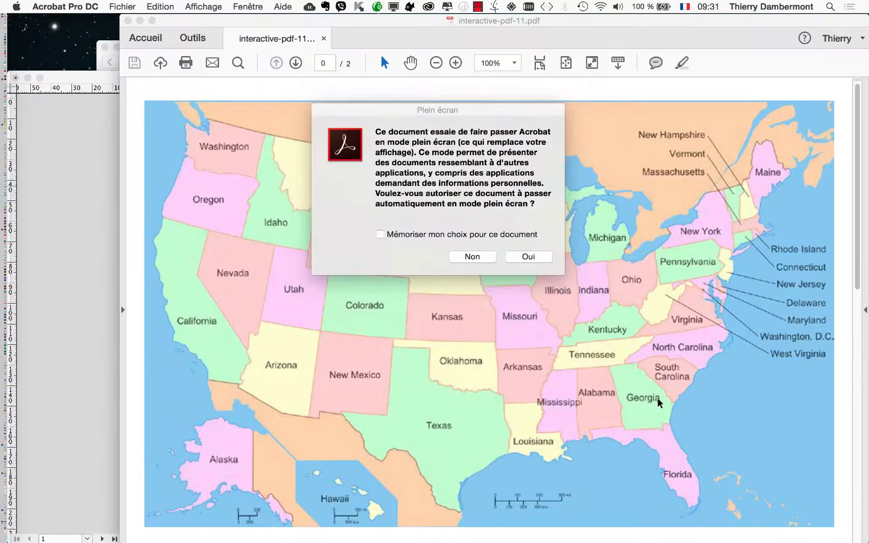
Step: Allow full-screen mode, test the Colorado and Texas hotspots and close the Texas info box, then quit Acrobat
{"action": "left_click", "coordinate": [538, 258]}
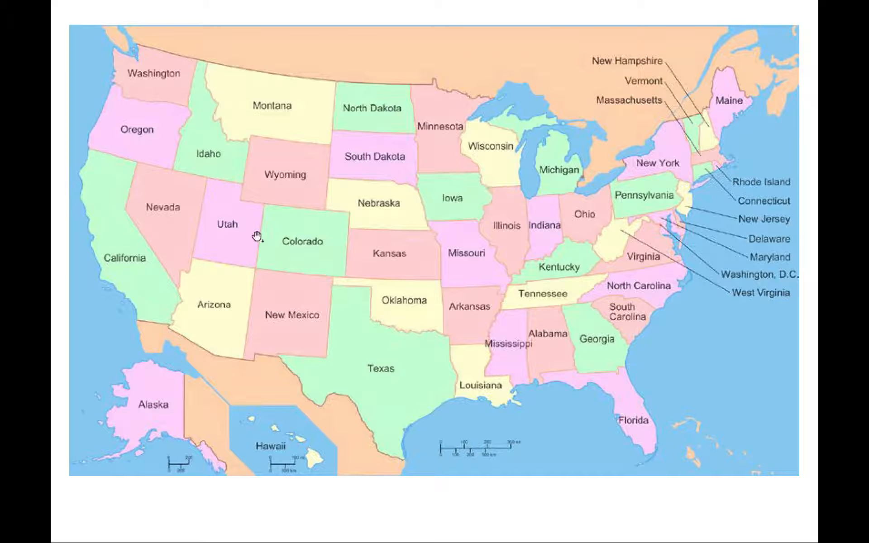
{"action": "left_click", "coordinate": [300, 242]}
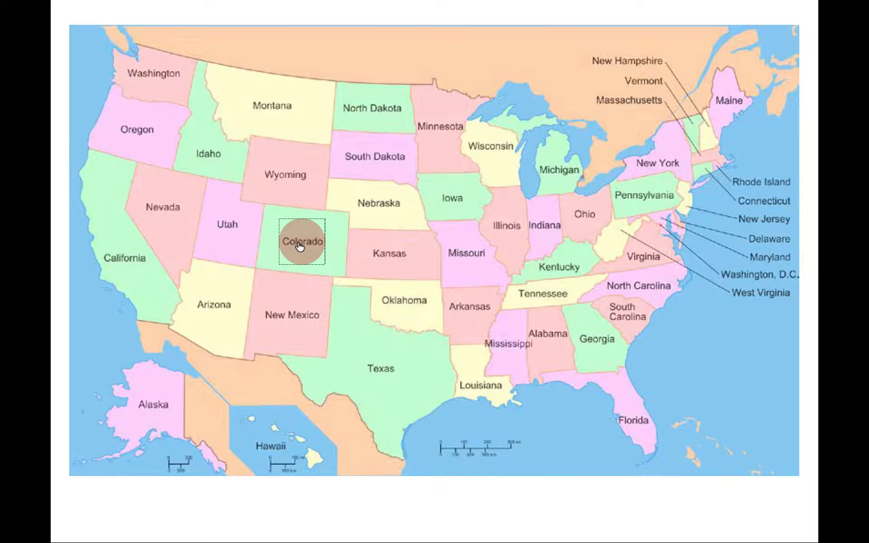
{"action": "left_click", "coordinate": [376, 275]}
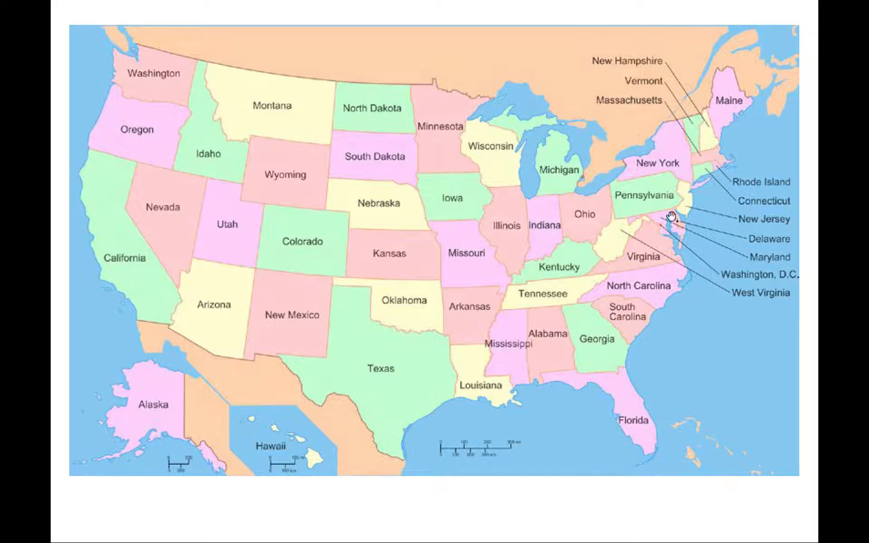
{"action": "left_click", "coordinate": [389, 377]}
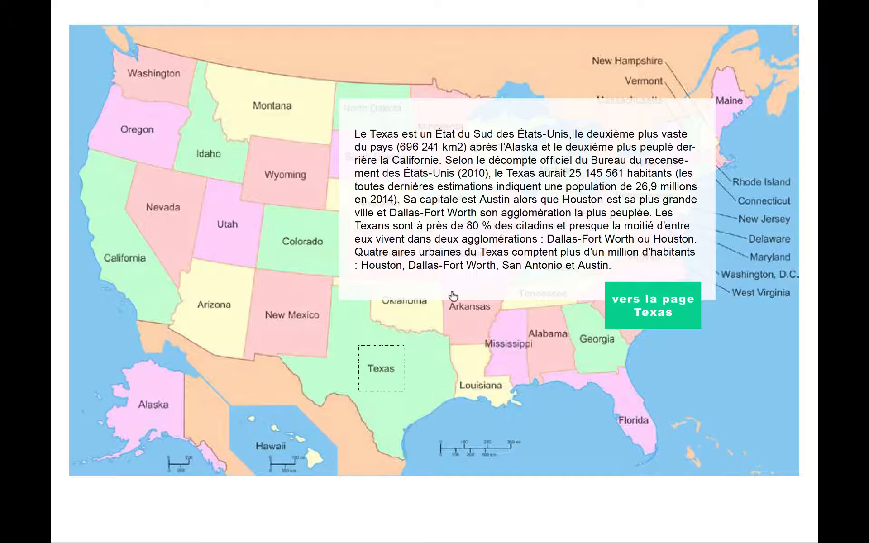
{"action": "left_click", "coordinate": [299, 299]}
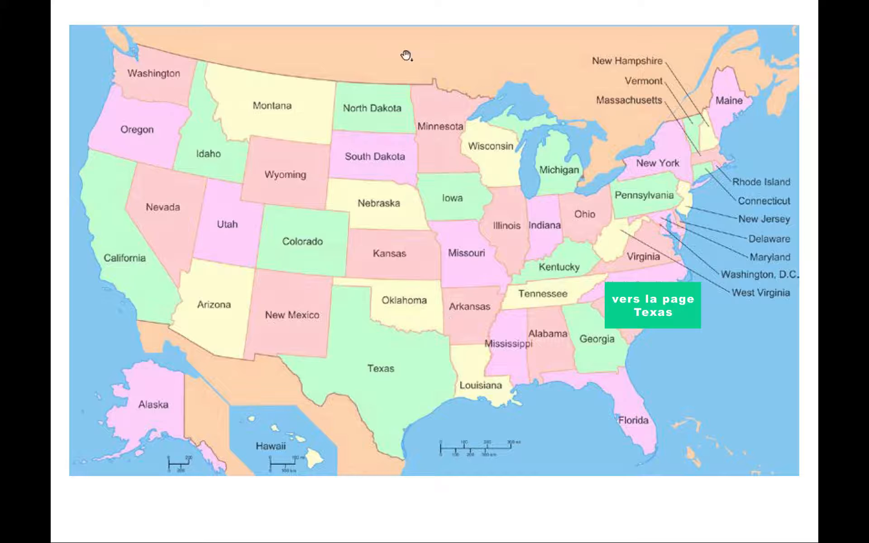
{"action": "key", "text": "Escape"}
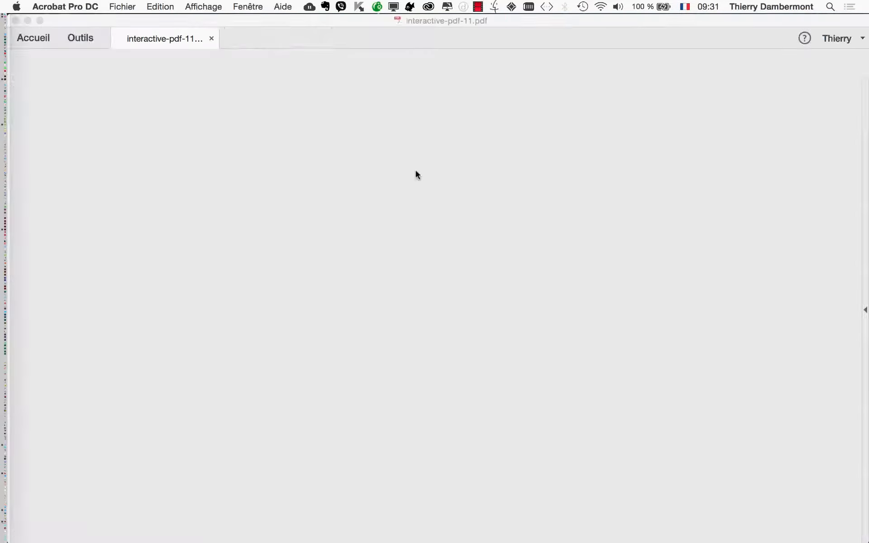
{"action": "key", "text": "super+q"}
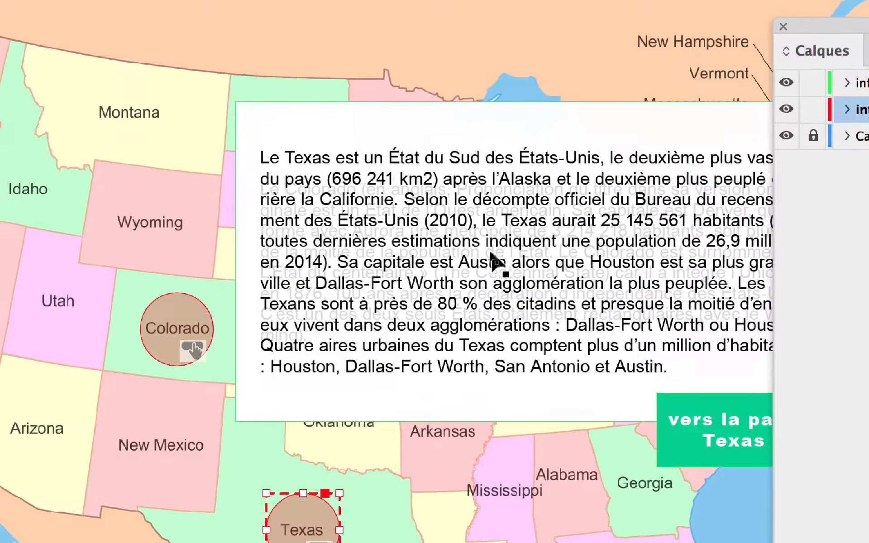
Step: Make the info-TEXAS box's show/hide action also hide the vers-page-Texas button
{"action": "left_click", "coordinate": [495, 262]}
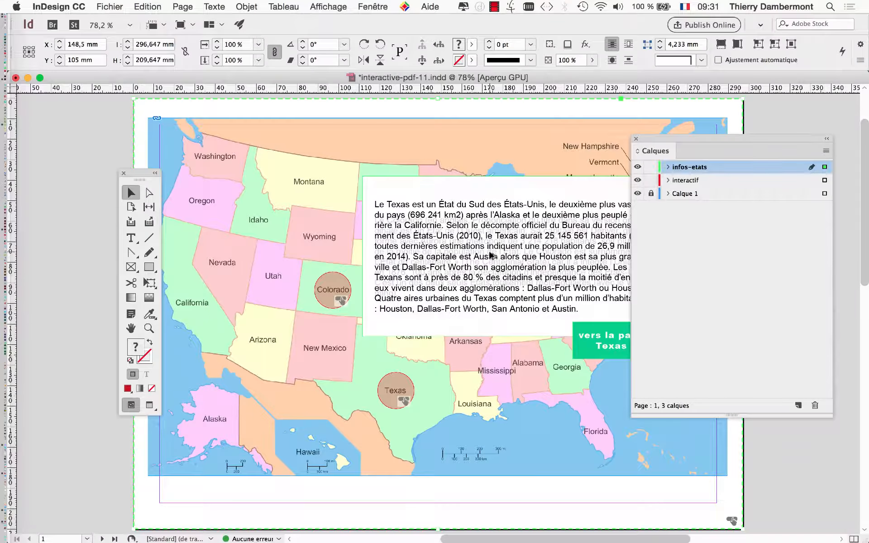
{"action": "key", "text": "super+minus"}
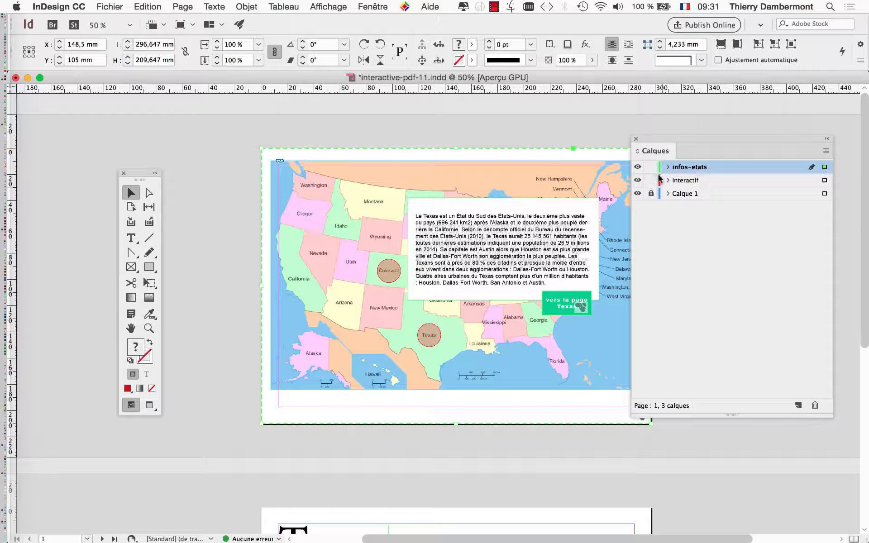
{"action": "left_click_drag", "start_coordinate": [652, 142], "coordinate": [753, 144]}
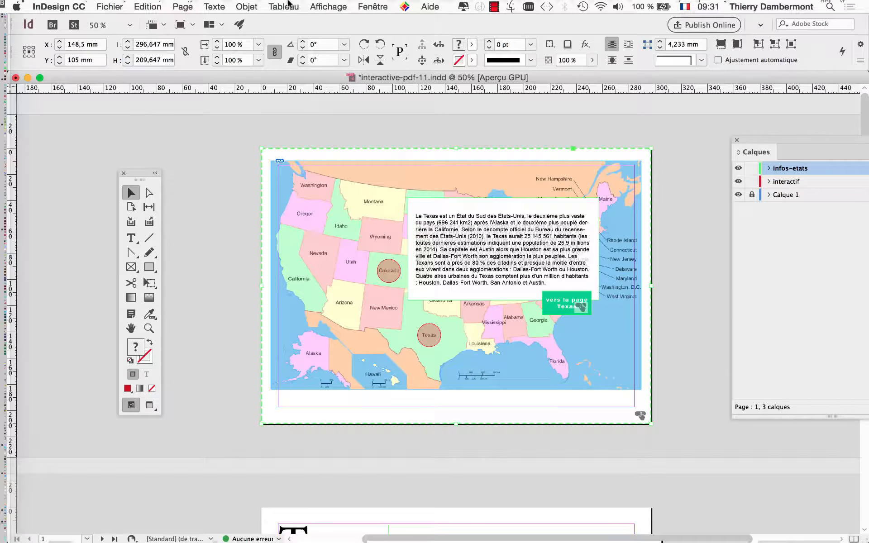
{"action": "left_click", "coordinate": [372, 6]}
{"action": "mouse_move", "coordinate": [441, 224]}
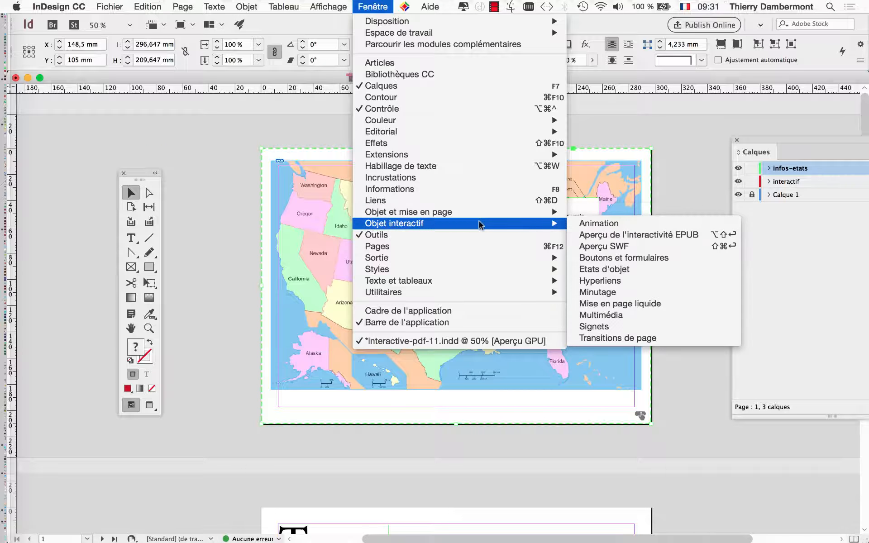
{"action": "left_click", "coordinate": [602, 257]}
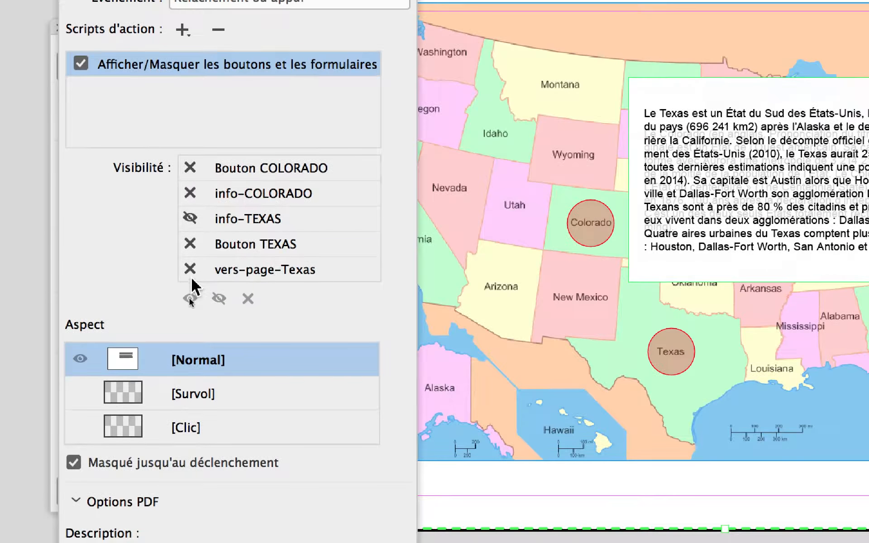
{"action": "left_click", "coordinate": [191, 276]}
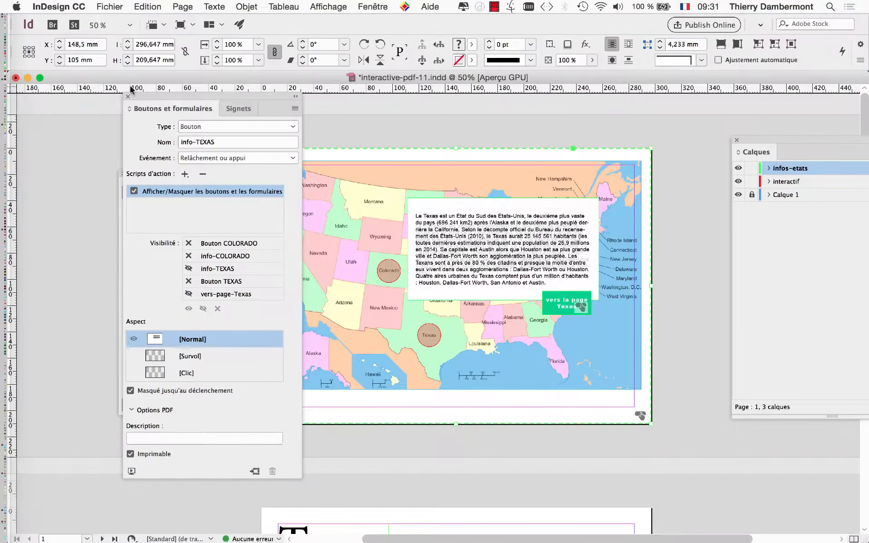
{"action": "left_click", "coordinate": [129, 97]}
Step: Save the document and export it again as interactive PDF interactive-pdf-11.pdf, replacing the existing file
{"action": "left_click", "coordinate": [109, 7]}
{"action": "left_click", "coordinate": [119, 85]}
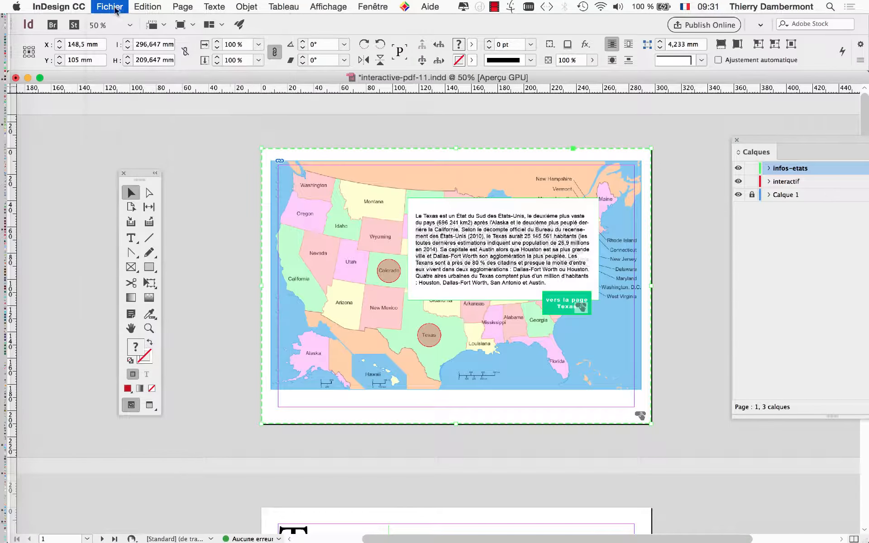
{"action": "left_click", "coordinate": [109, 6]}
{"action": "left_click", "coordinate": [174, 215]}
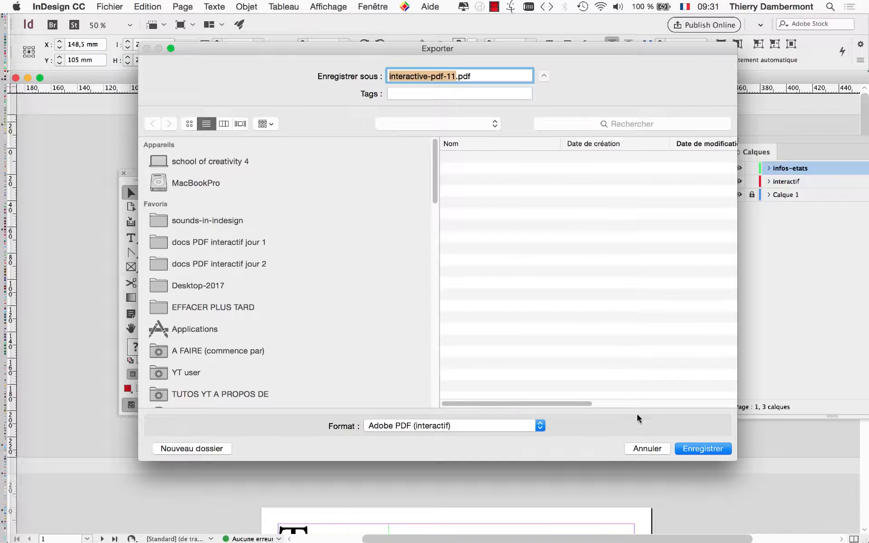
{"action": "left_click", "coordinate": [703, 448]}
{"action": "left_click", "coordinate": [519, 127]}
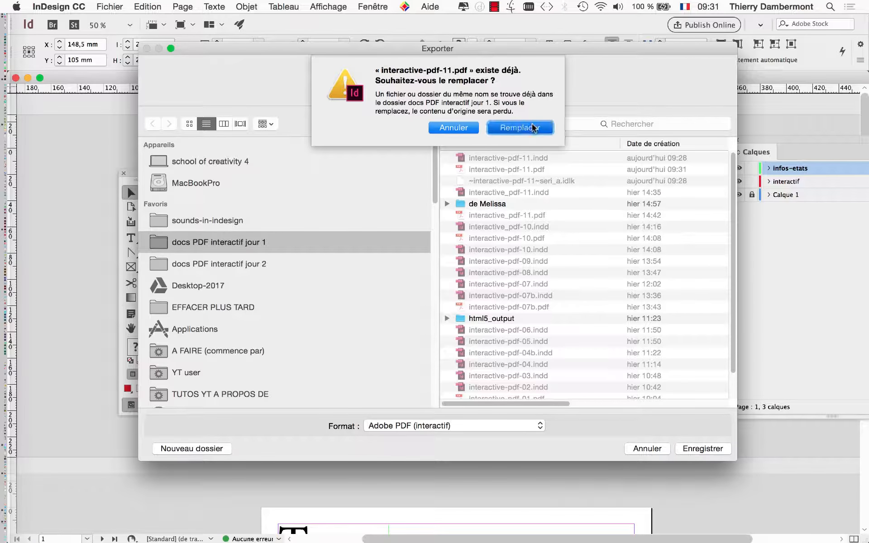
{"action": "left_click", "coordinate": [717, 471]}
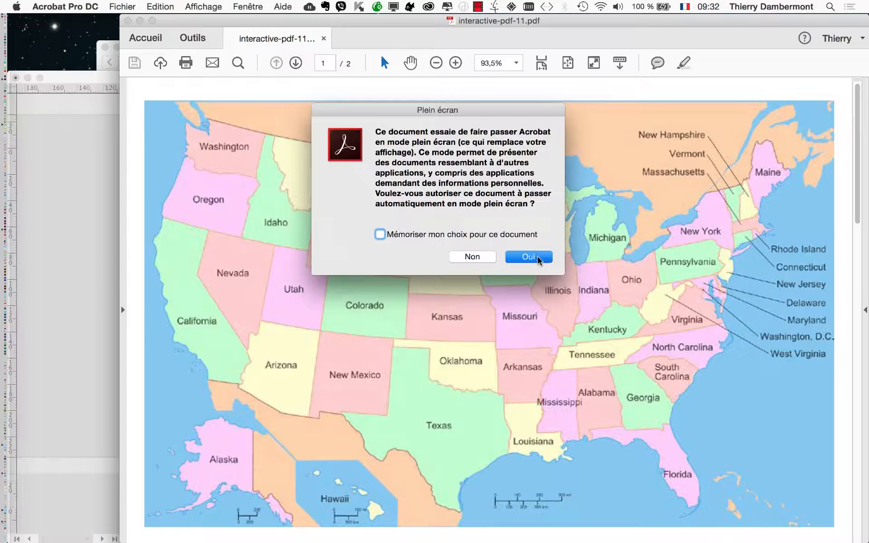
Step: In the full-screen PDF, test the Colorado hotspot, show and hide the Texas info box repeatedly, and follow the green button to the Texas page
{"action": "left_click", "coordinate": [539, 258]}
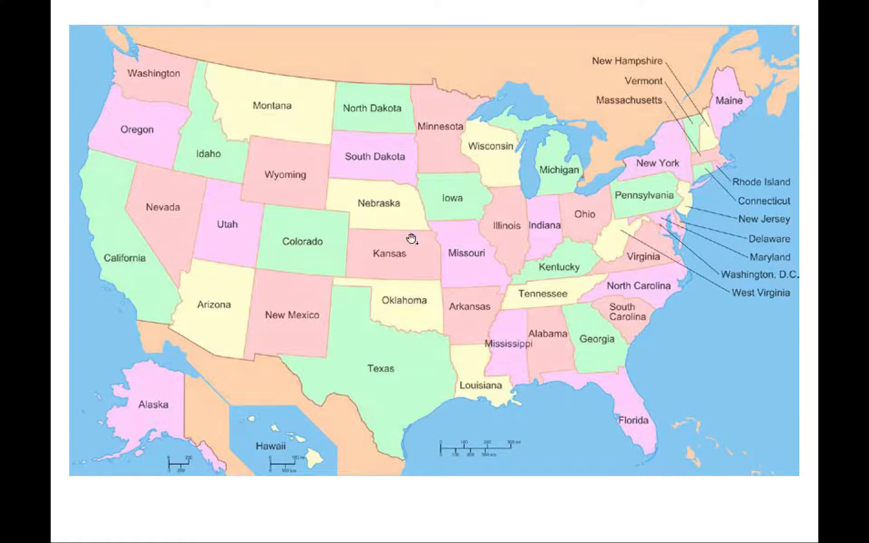
{"action": "left_click", "coordinate": [310, 246]}
{"action": "left_click", "coordinate": [382, 379]}
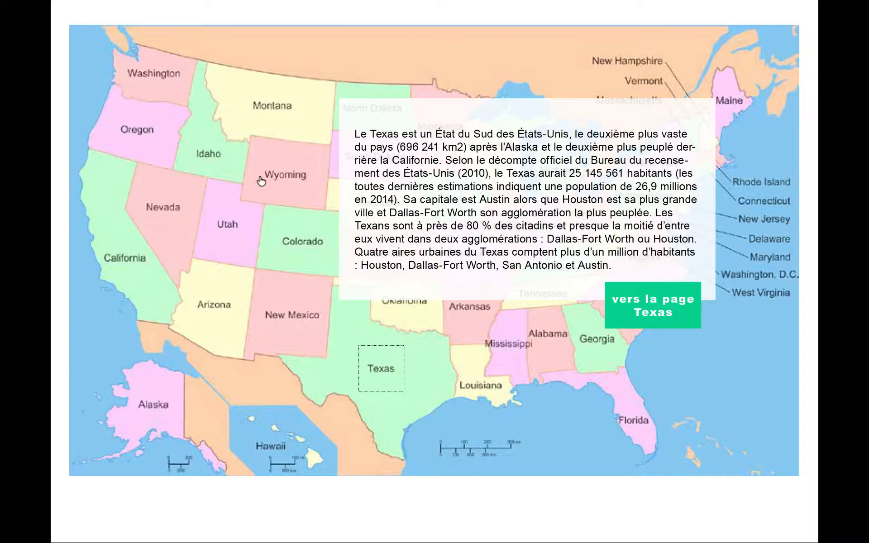
{"action": "left_click", "coordinate": [259, 177]}
{"action": "left_click", "coordinate": [374, 370]}
{"action": "left_click", "coordinate": [218, 121]}
{"action": "left_click", "coordinate": [381, 367]}
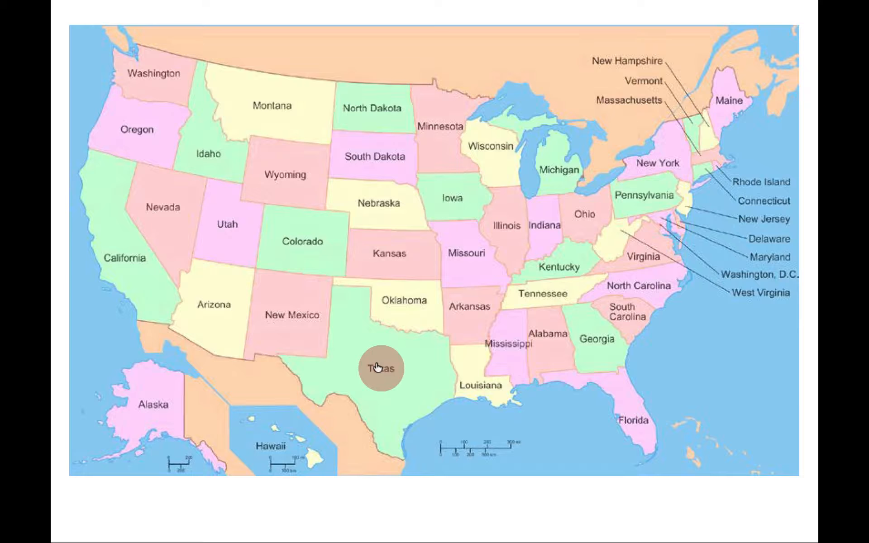
{"action": "left_click", "coordinate": [235, 167]}
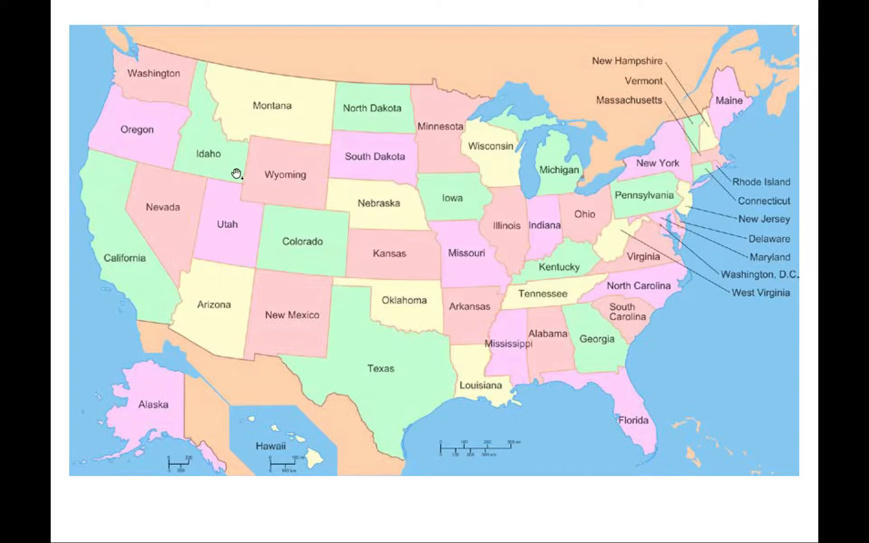
{"action": "left_click", "coordinate": [388, 380]}
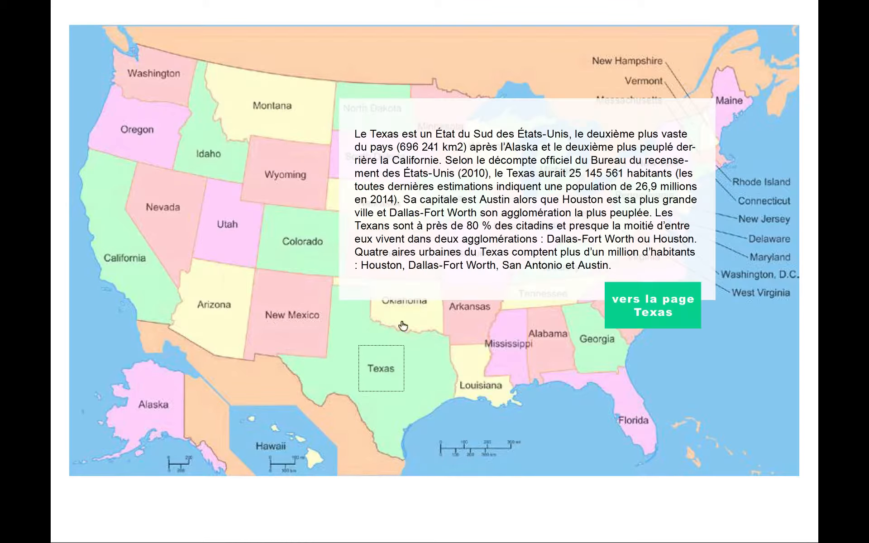
{"action": "left_click", "coordinate": [656, 313]}
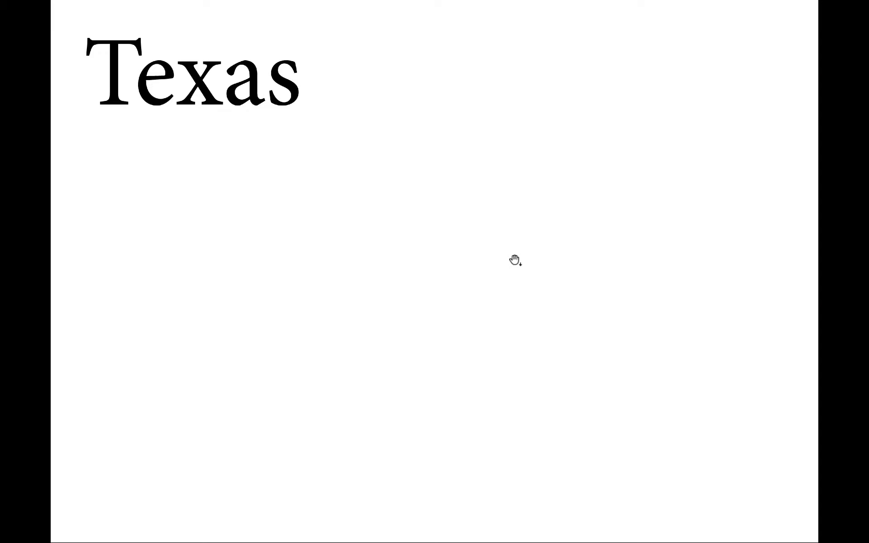